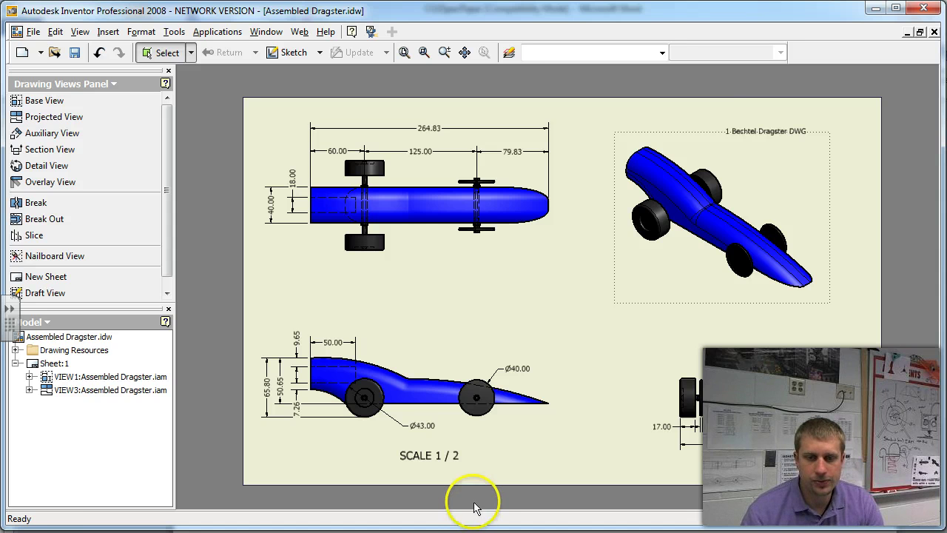
Compare the top view's length, axle spacing and body width dimensions with the CO2 car specifications checklist in Word
left_click(473, 531)
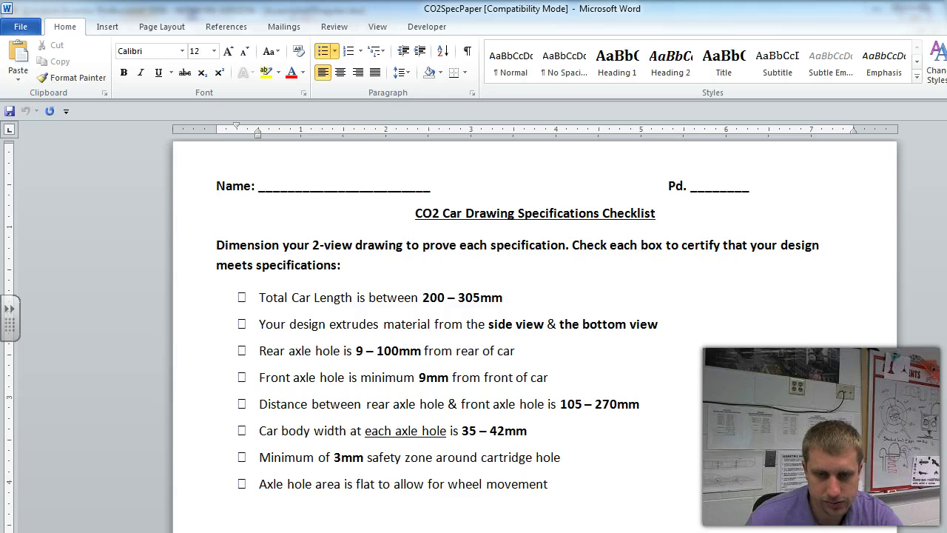
key("alt+Tab")
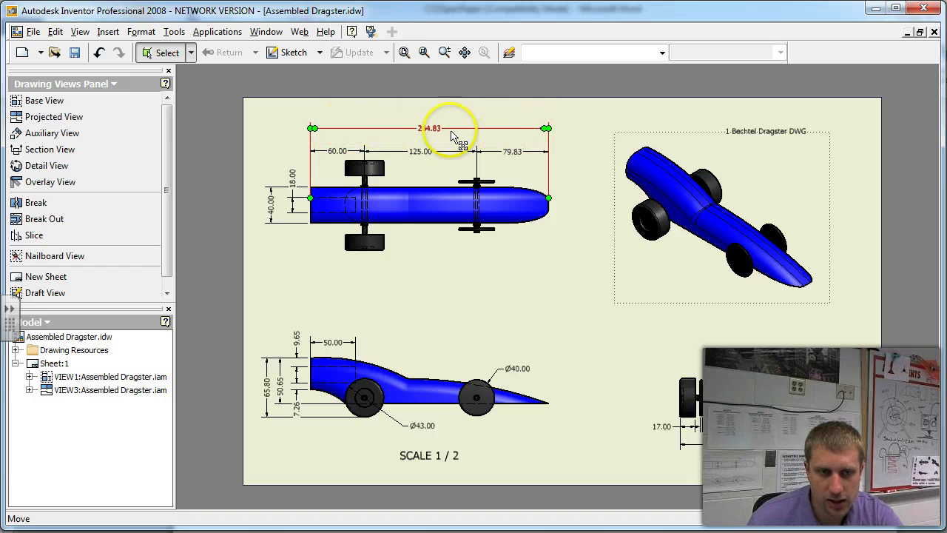
key("alt+Tab")
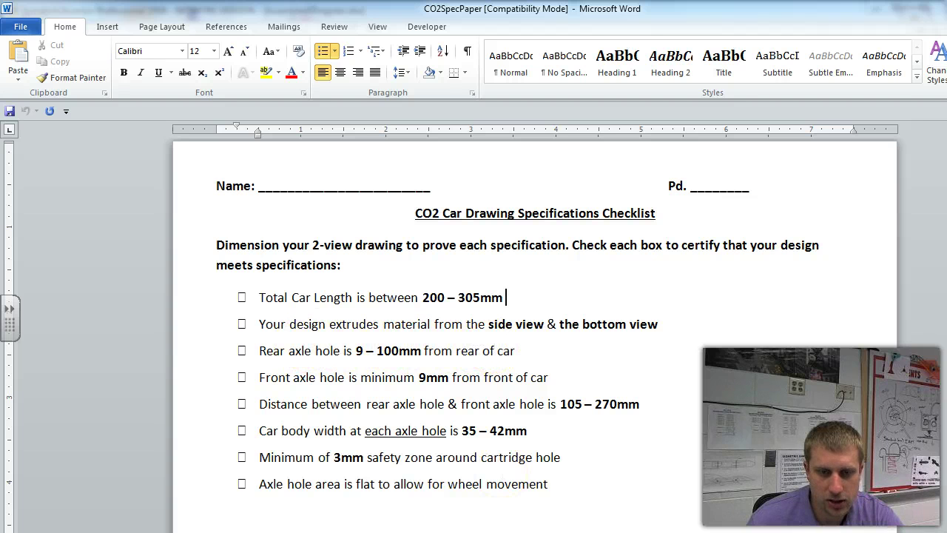
key("alt+Tab")
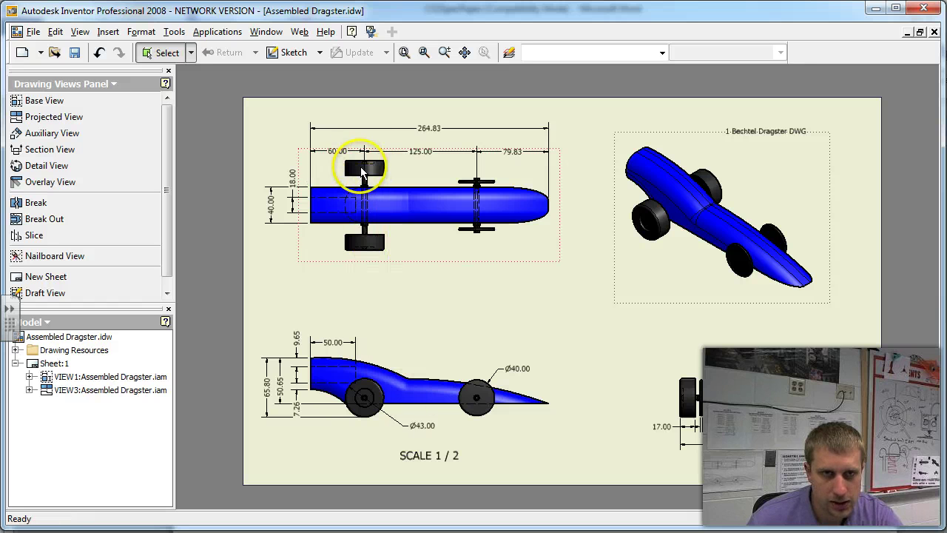
left_click(332, 159)
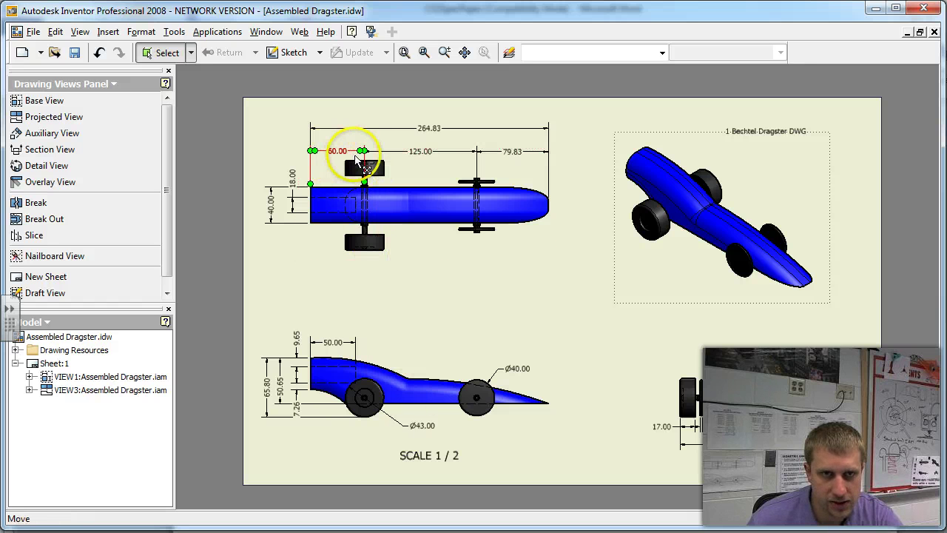
key("Escape")
key("alt+Tab")
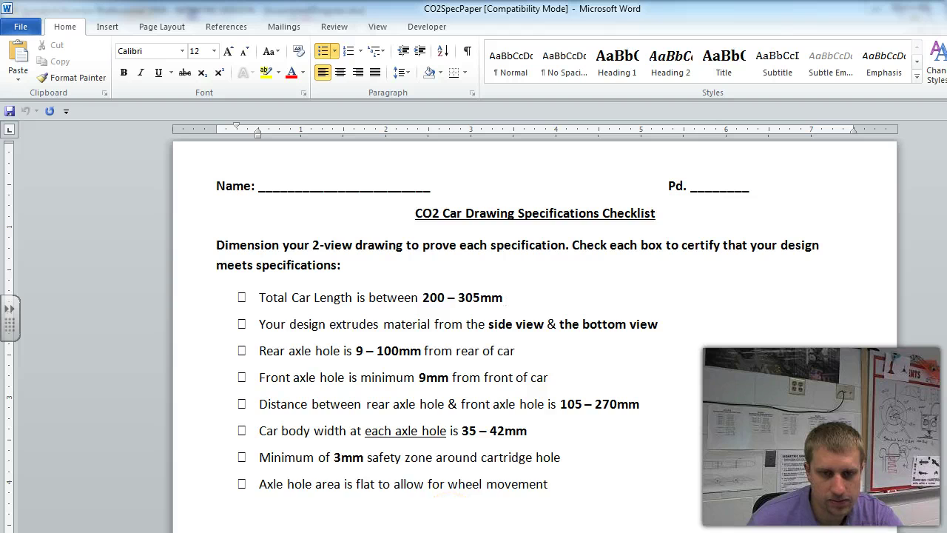
key("alt+Tab")
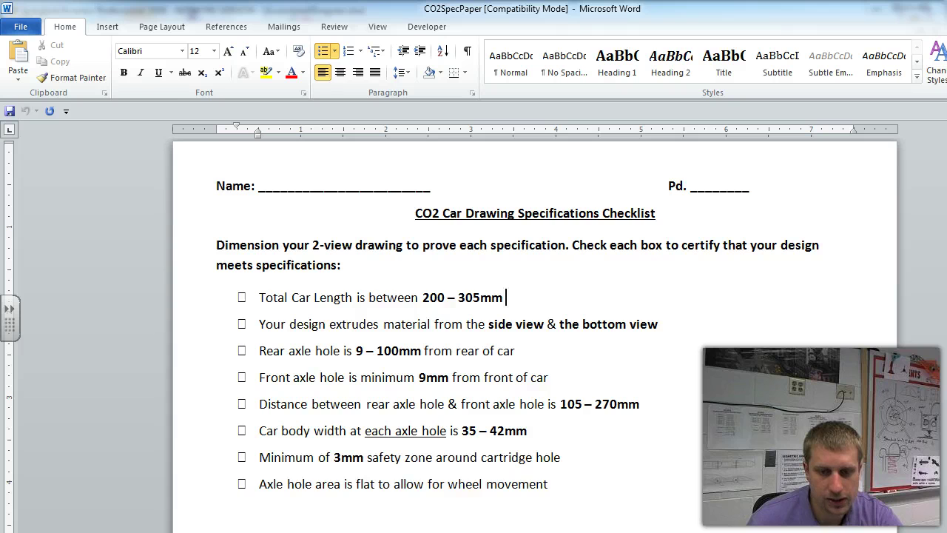
key("alt+Tab")
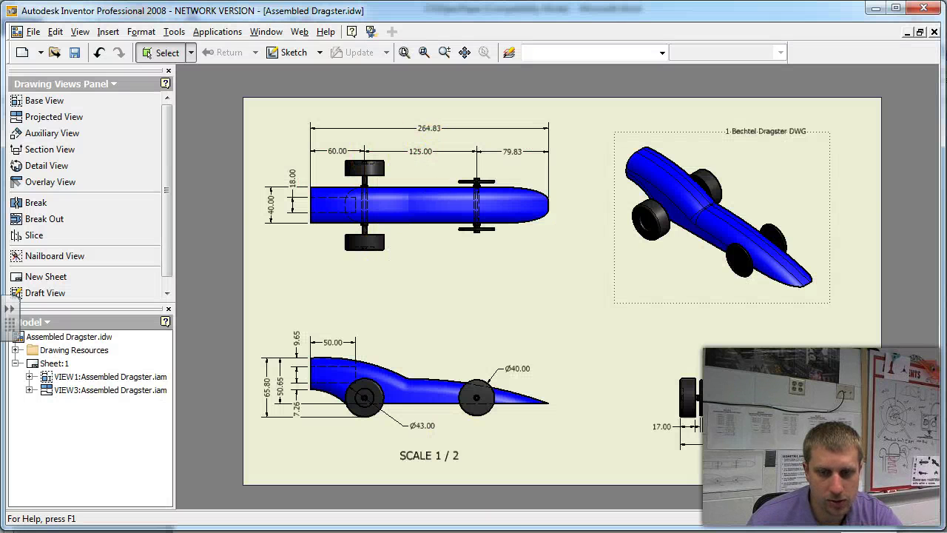
key("alt+Tab")
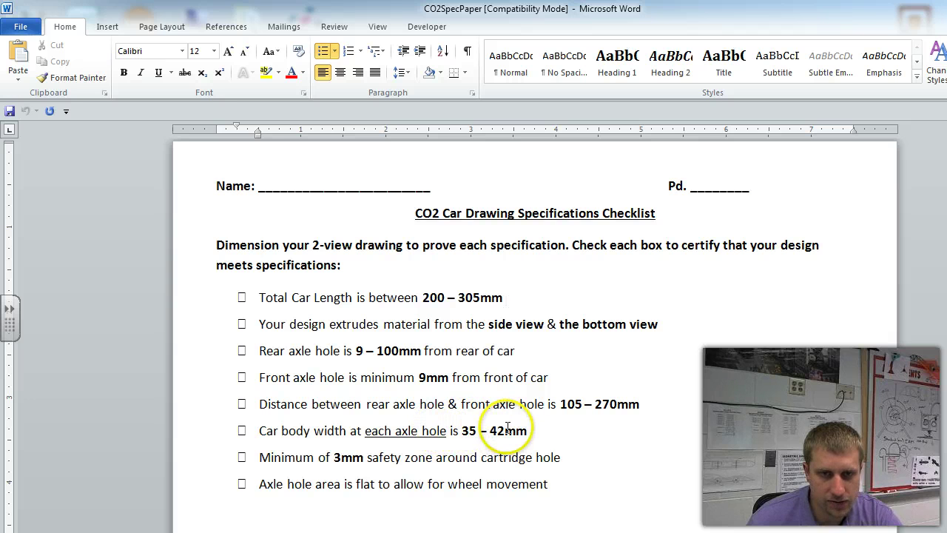
key("alt+Tab")
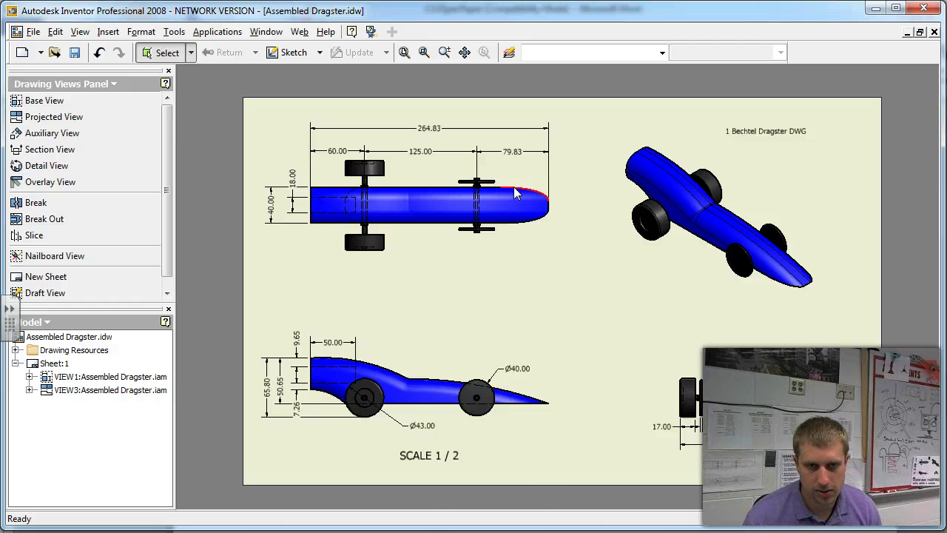
left_click(520, 532)
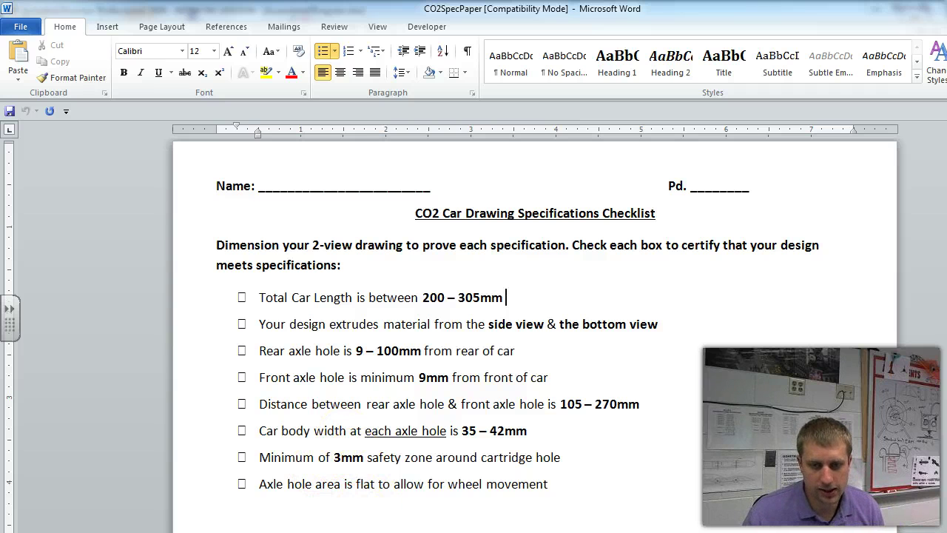
left_click(486, 530)
Dimension the distance from the body's upper edge to the cartridge hole's upper hidden line at the rear of the top view
scroll(294, 182, "up", 2)
scroll(295, 182, "down", 4)
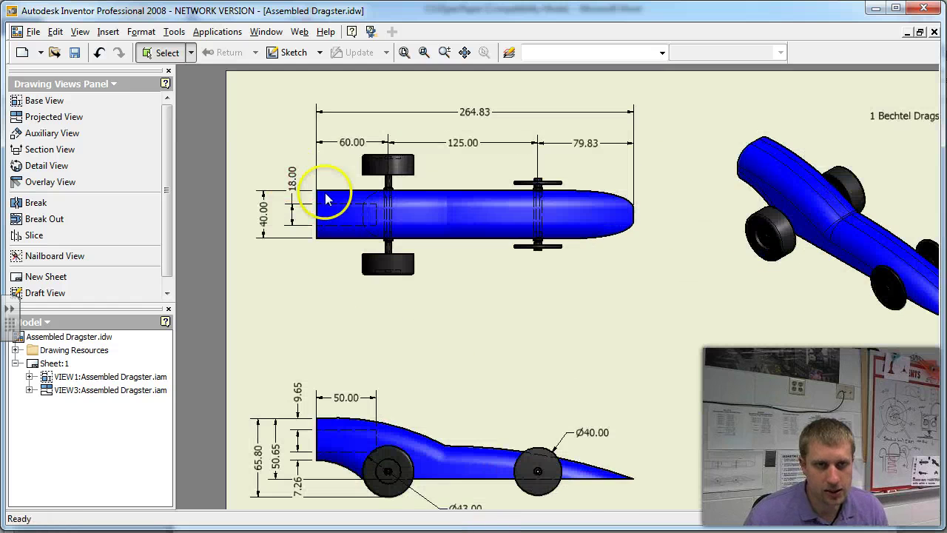
scroll(326, 200, "down", 3)
scroll(329, 202, "up", 3)
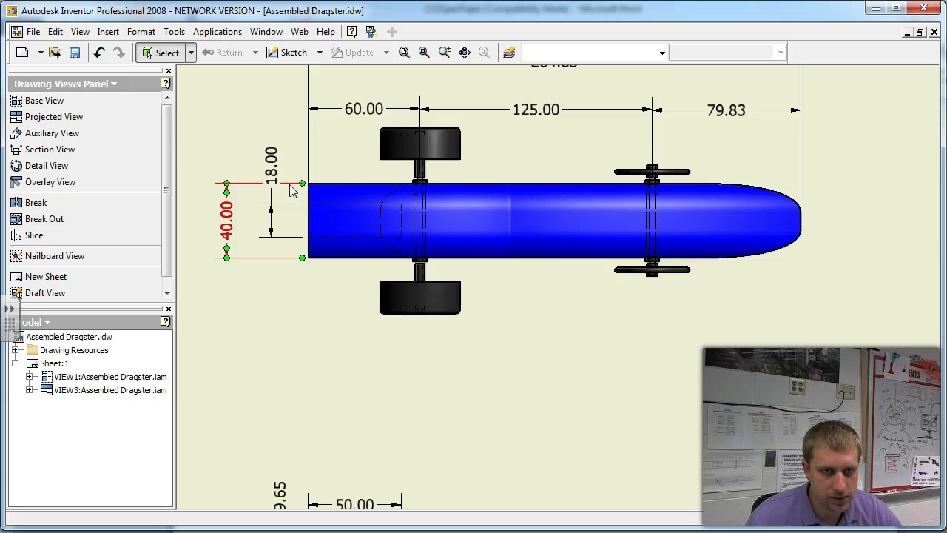
scroll(289, 184, "down", 5)
scroll(306, 185, "up", 5)
scroll(311, 191, "up", 2)
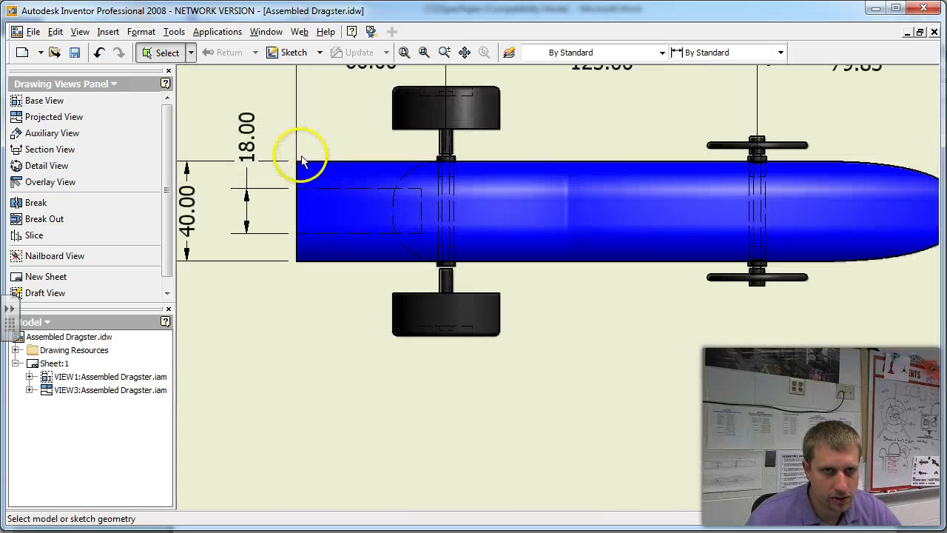
left_click(296, 162)
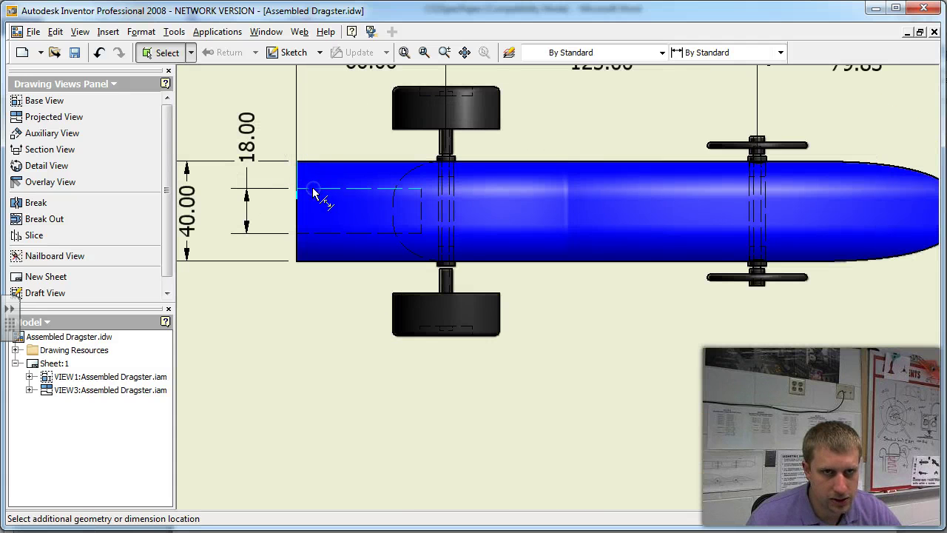
left_click(305, 189)
left_click(285, 179)
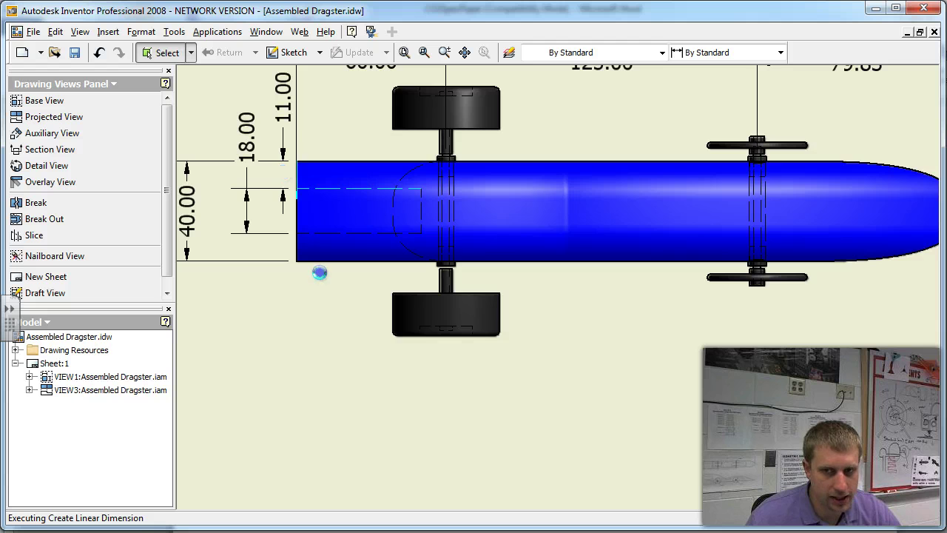
Examine the material thickness dimensions above and below the cartridge hole in the side view
scroll(319, 271, "up", 3)
scroll(319, 270, "down", 2)
scroll(319, 281, "down", 5)
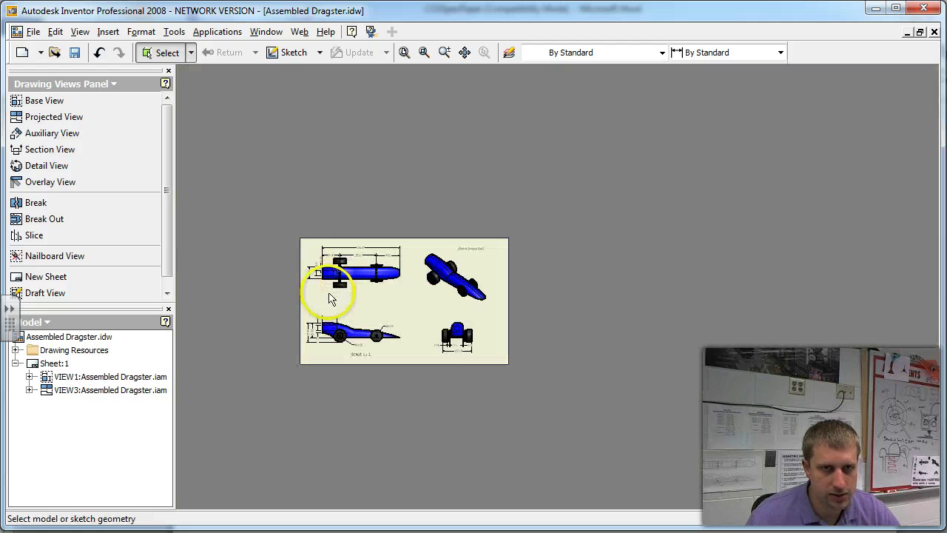
scroll(317, 296, "up", 6)
scroll(349, 318, "up", 1)
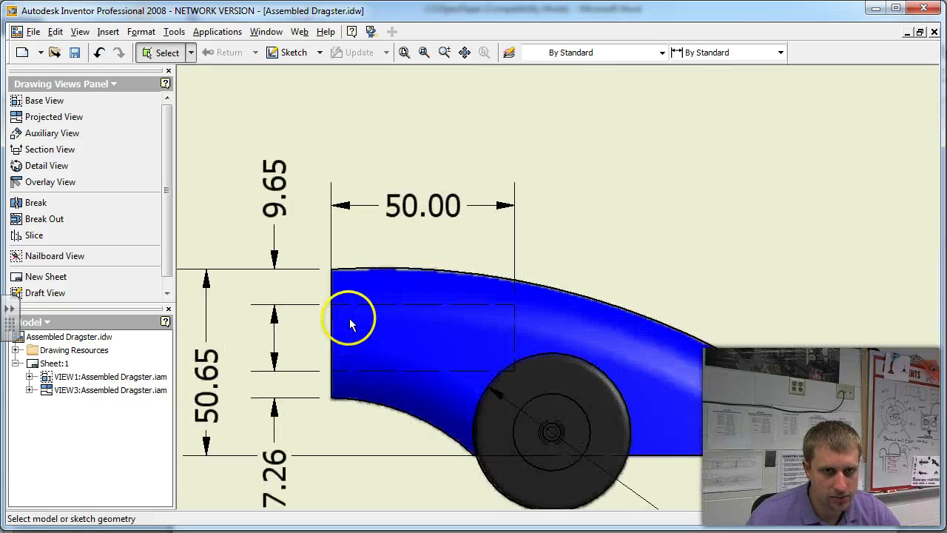
scroll(349, 318, "up", 1)
scroll(349, 318, "down", 4)
scroll(350, 319, "down", 3)
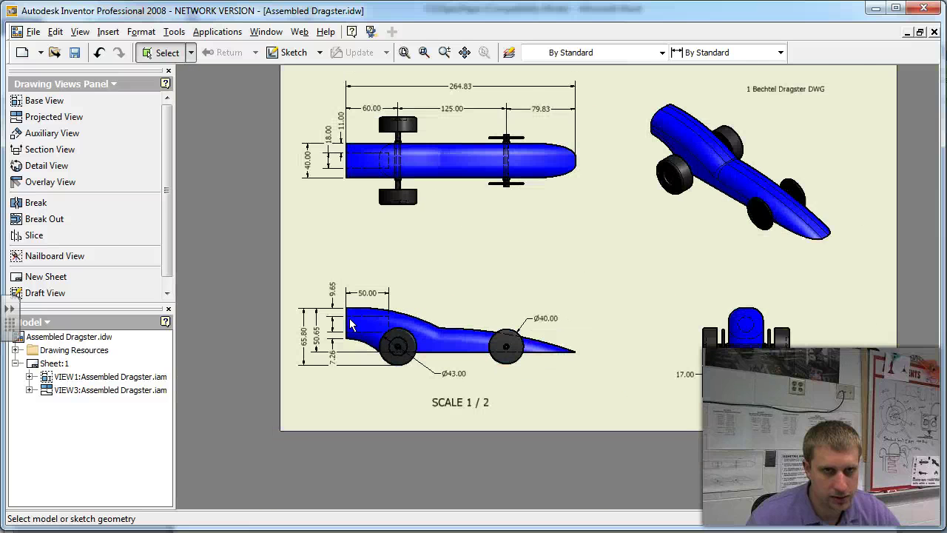
scroll(350, 319, "up", 5)
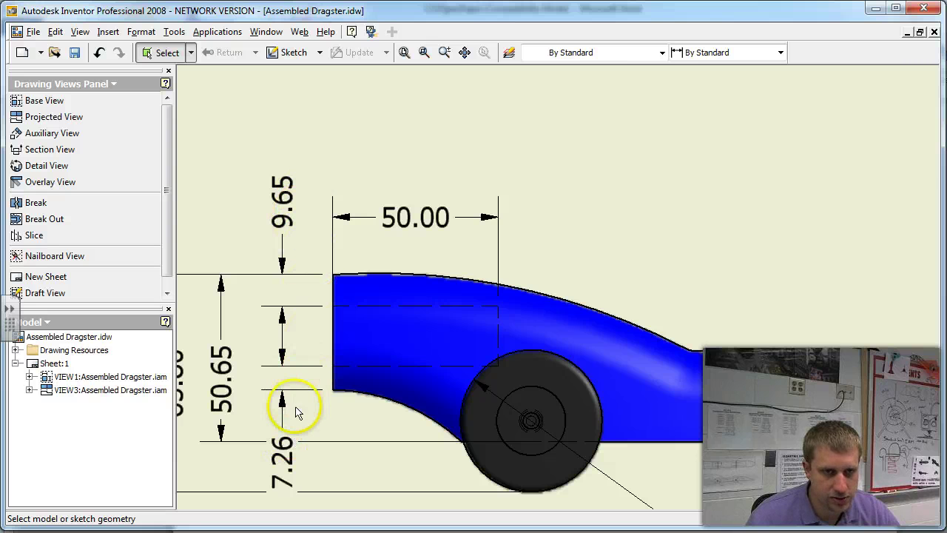
scroll(333, 362, "down", 5)
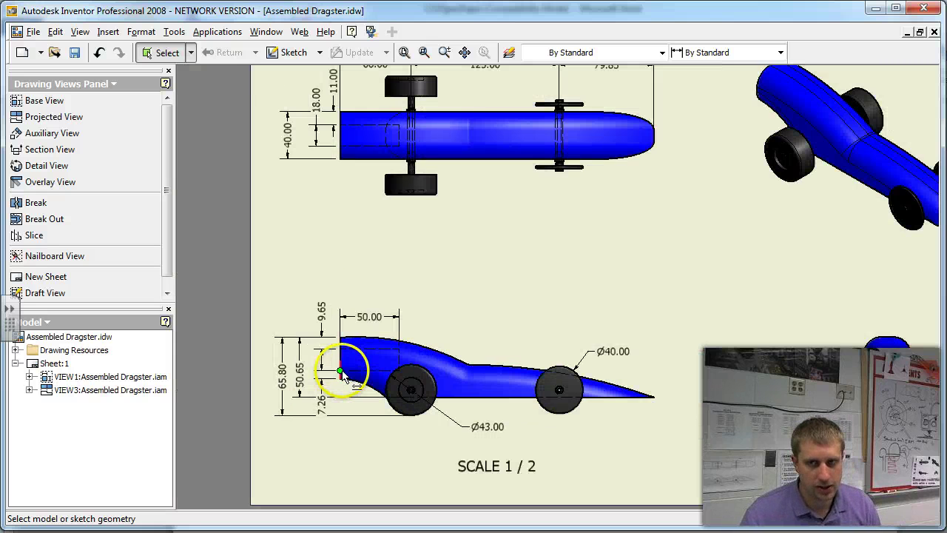
scroll(799, 354, "up", 3)
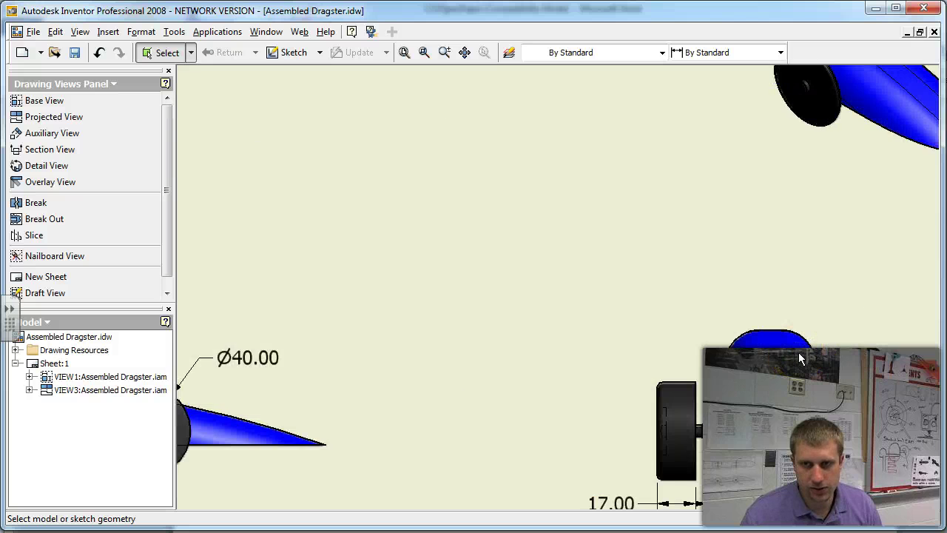
scroll(800, 355, "up", 1)
scroll(799, 353, "up", 1)
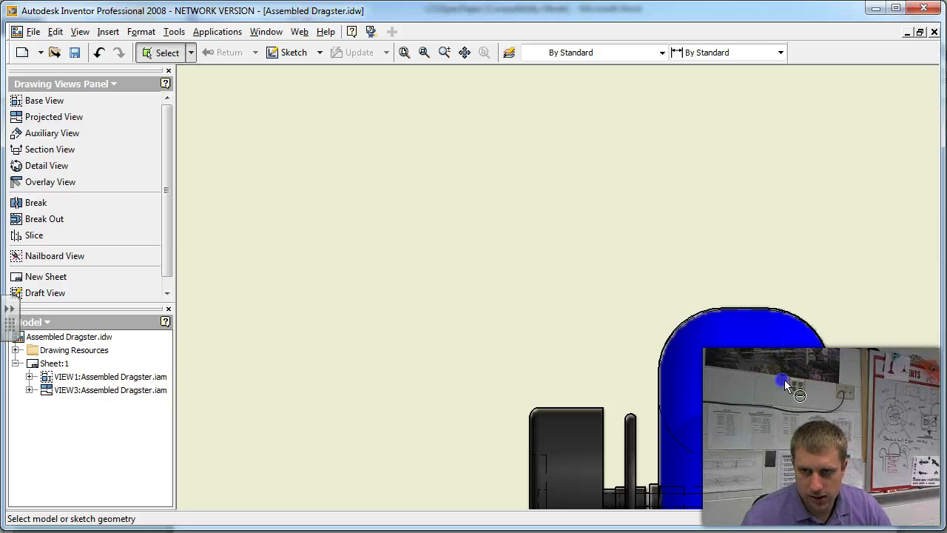
left_click(829, 387)
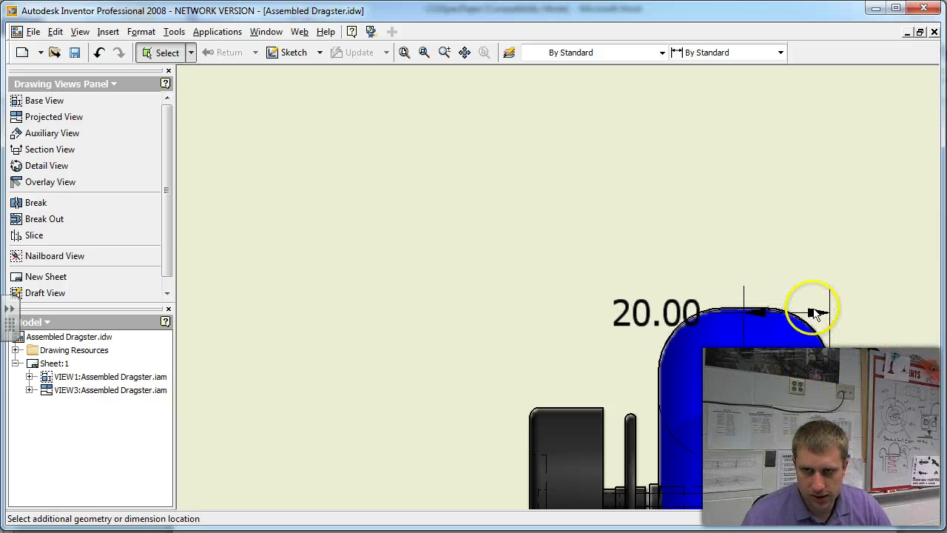
key("Escape")
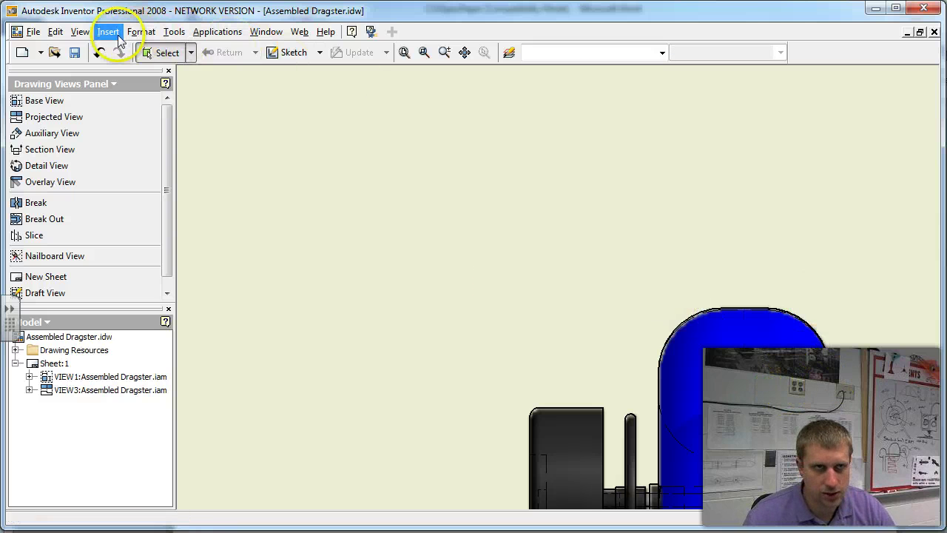
left_click(174, 32)
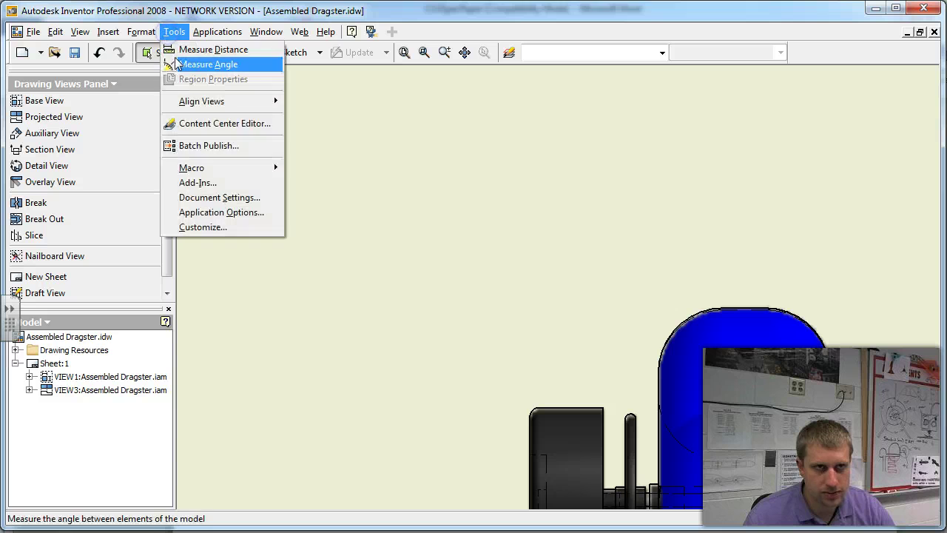
left_click(215, 50)
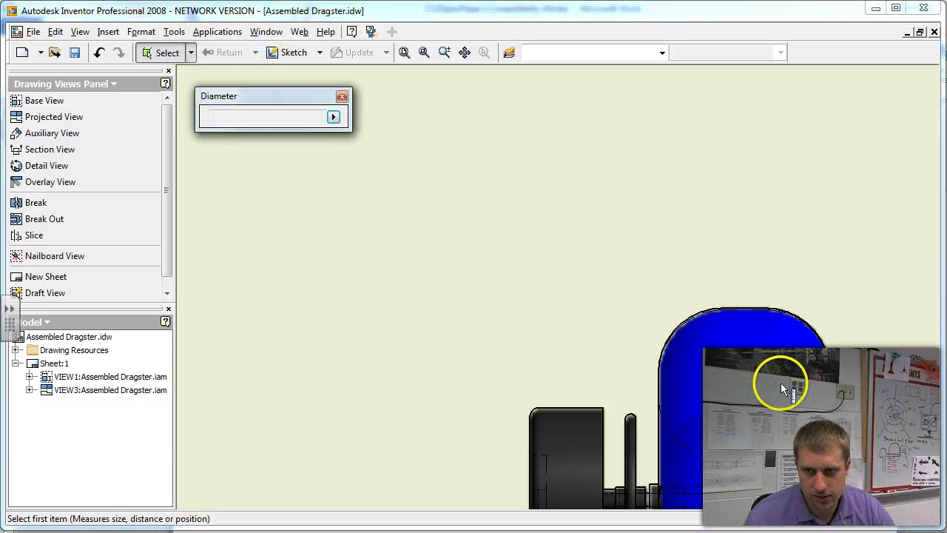
left_click(342, 97)
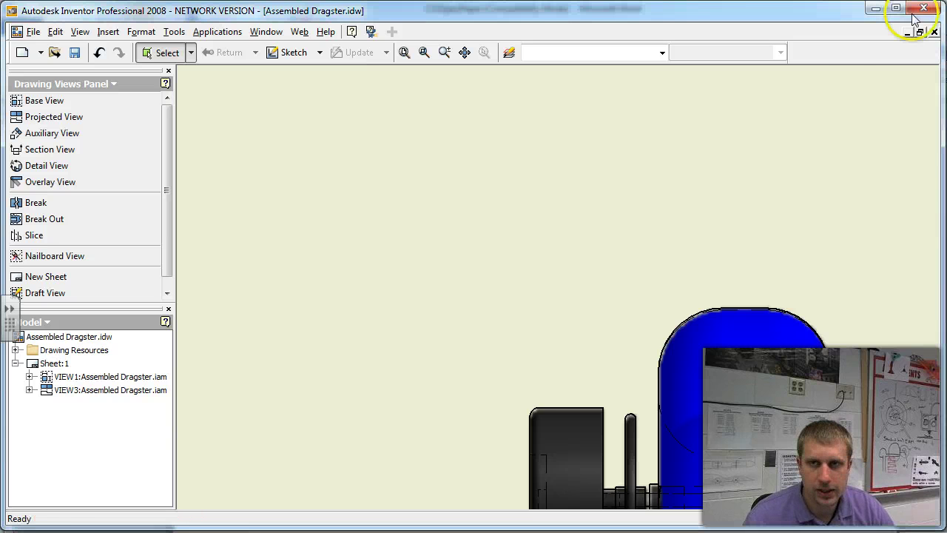
Check the body around the front and rear axle holes in the top view against the checklist's flat-area requirement for wheel movement
scroll(595, 255, "down", 5)
scroll(467, 97, "up", 2)
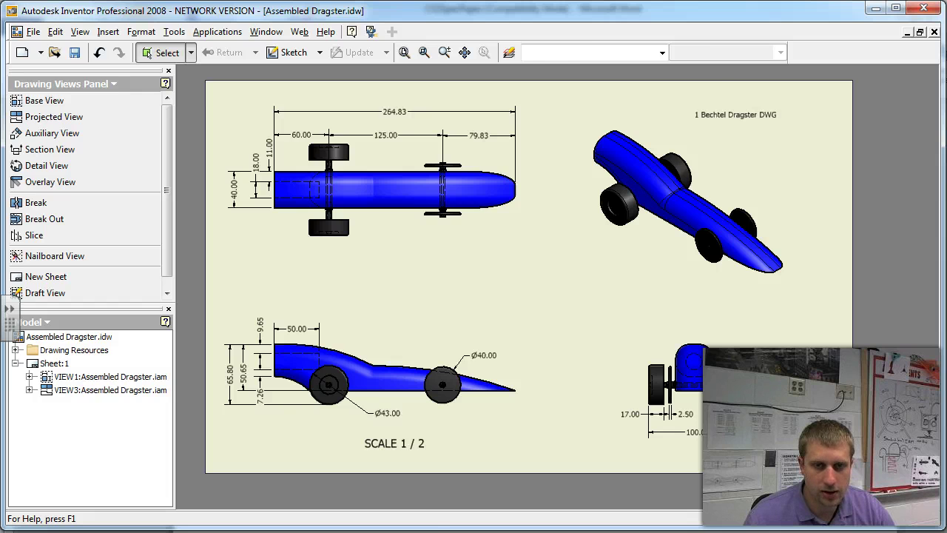
key("alt+Tab")
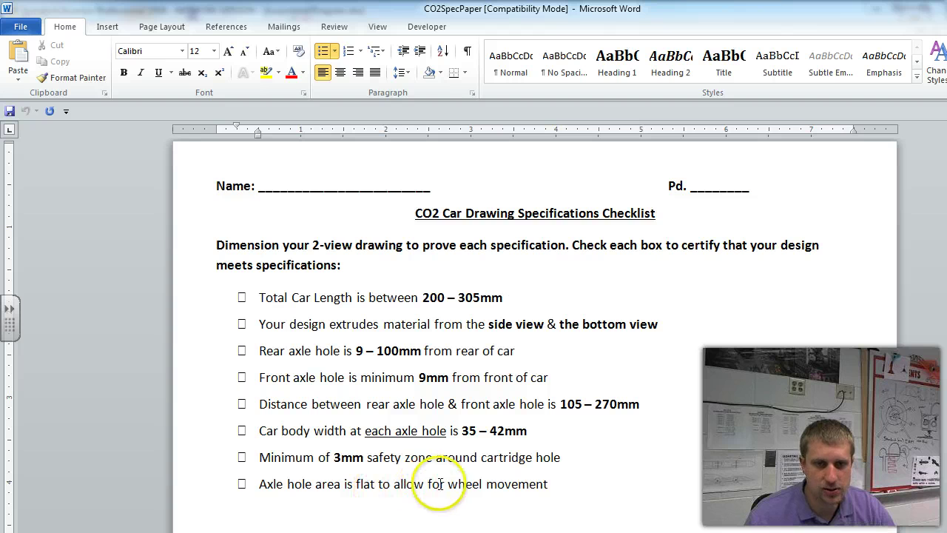
key("alt+Tab")
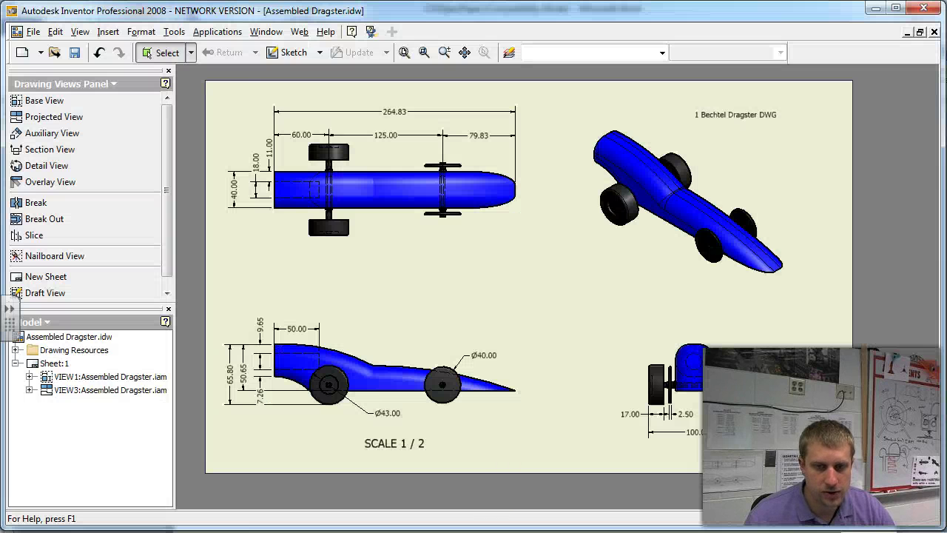
scroll(325, 216, "up", 1)
scroll(325, 219, "down", 5)
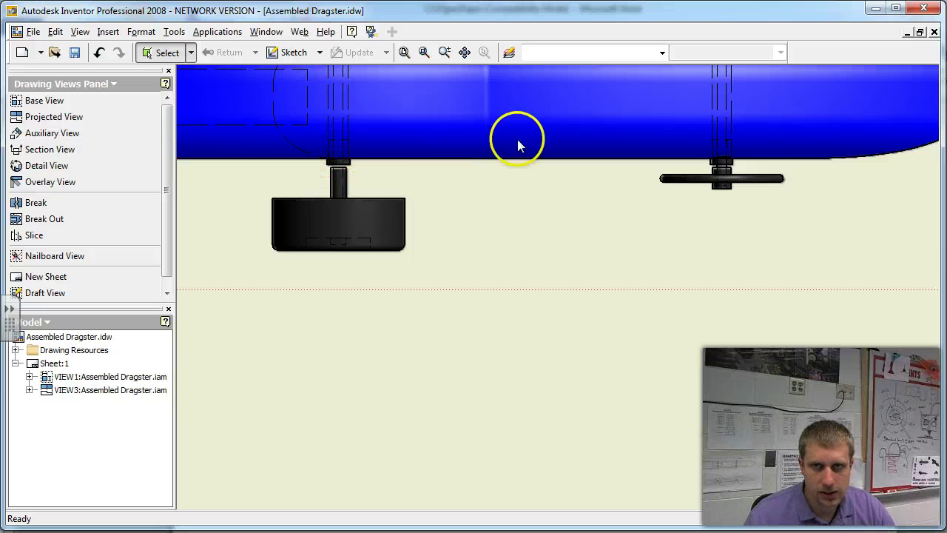
scroll(710, 256, "up", 4)
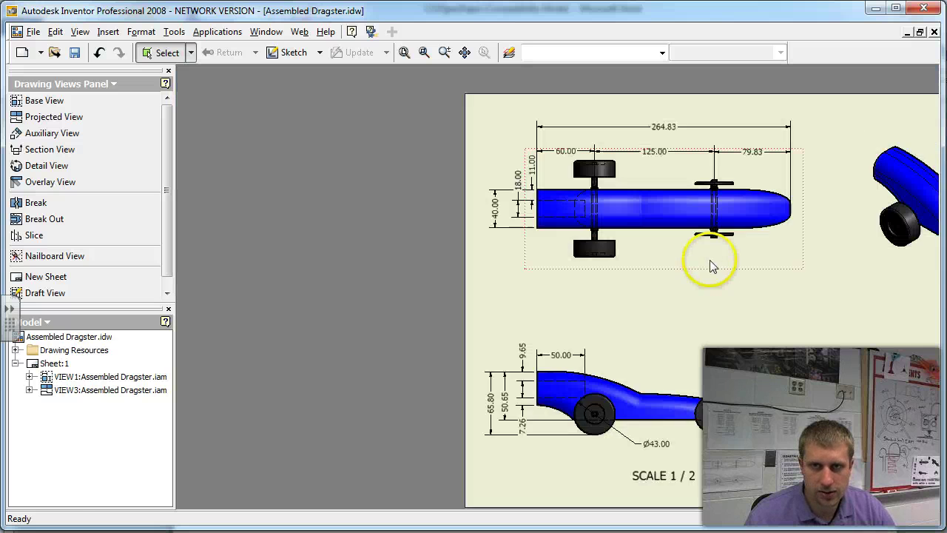
scroll(710, 266, "up", 1)
left_click(718, 185)
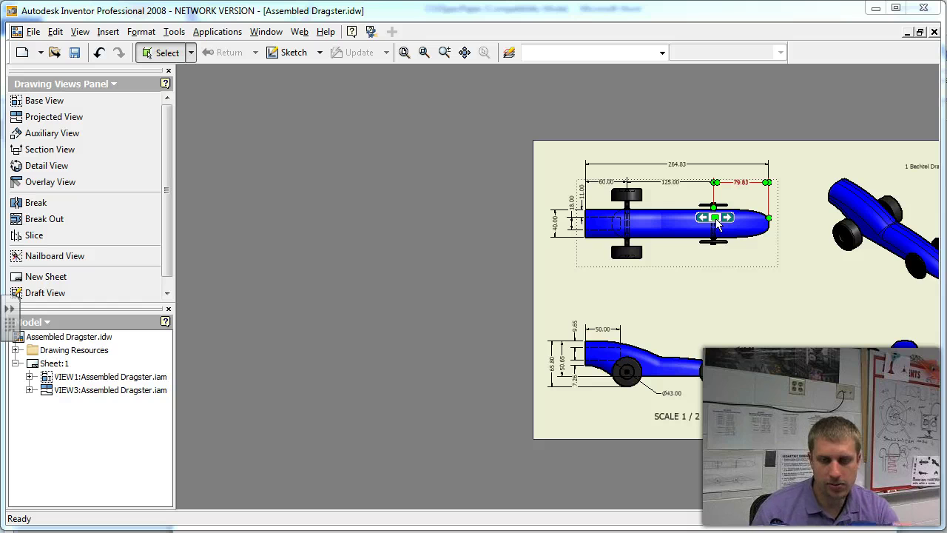
scroll(644, 222, "down", 3)
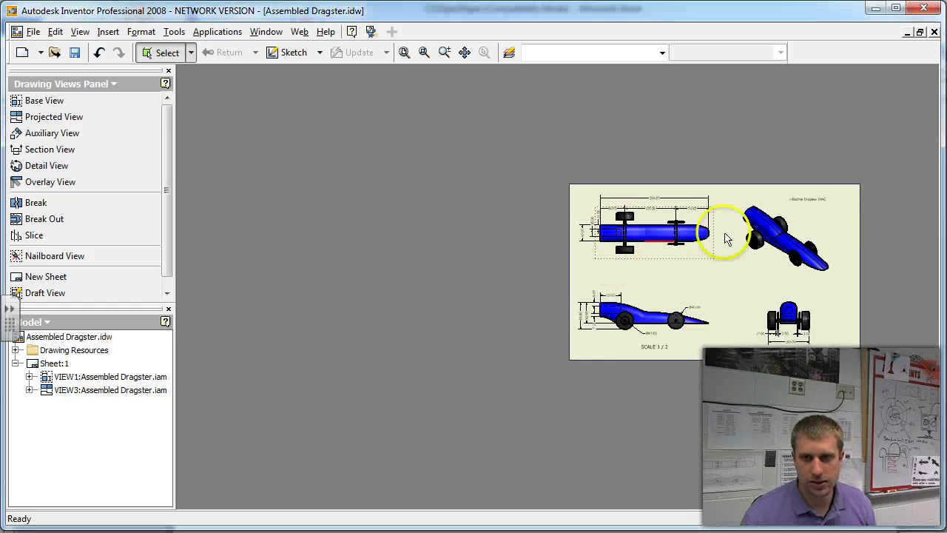
scroll(741, 238, "up", 3)
scroll(797, 237, "down", 4)
scroll(855, 259, "up", 5)
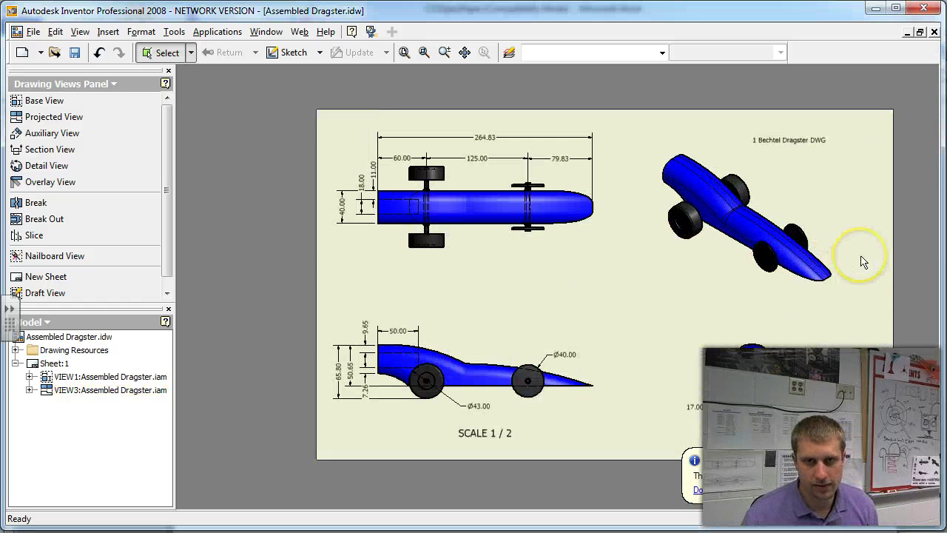